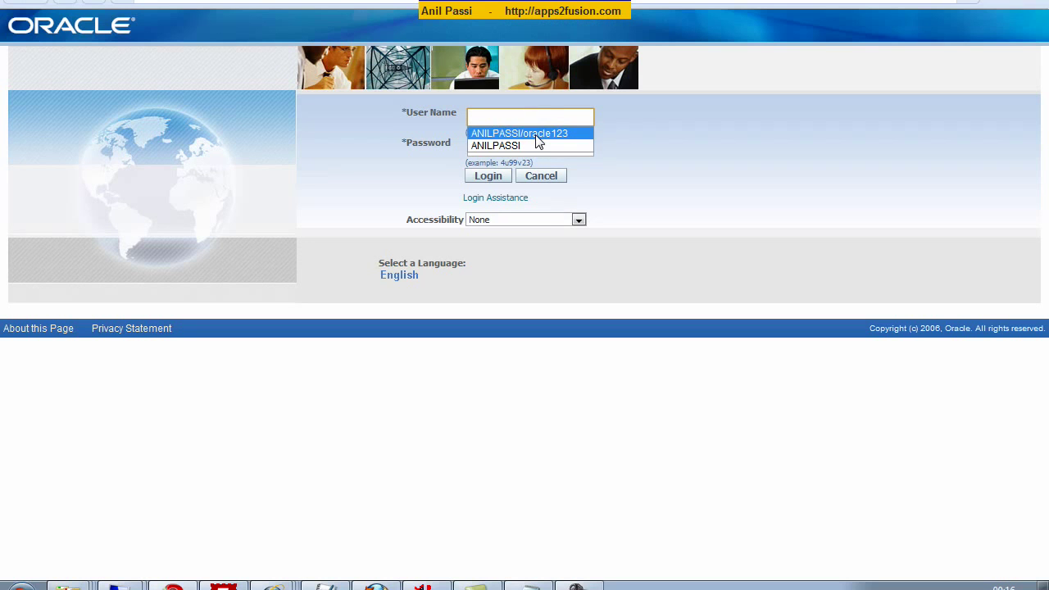
- Log in with the saved user name and password, and open the Framework ToolBox Tutorial Labs (New) responsibility
{"action": "left_click", "coordinate": [537, 133]}
{"action": "left_click", "coordinate": [496, 182]}
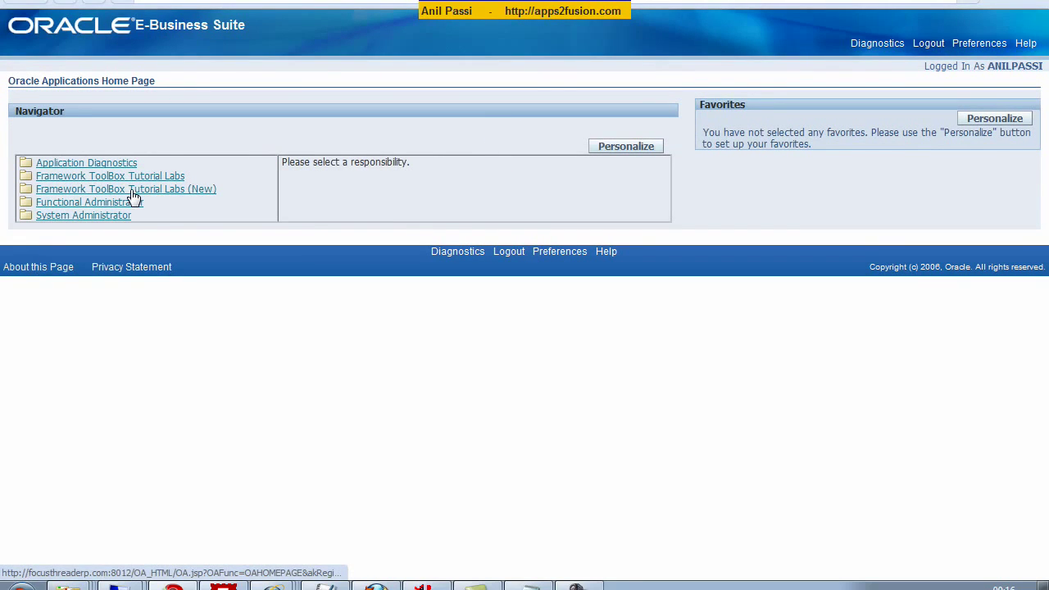
{"action": "left_click", "coordinate": [134, 190]}
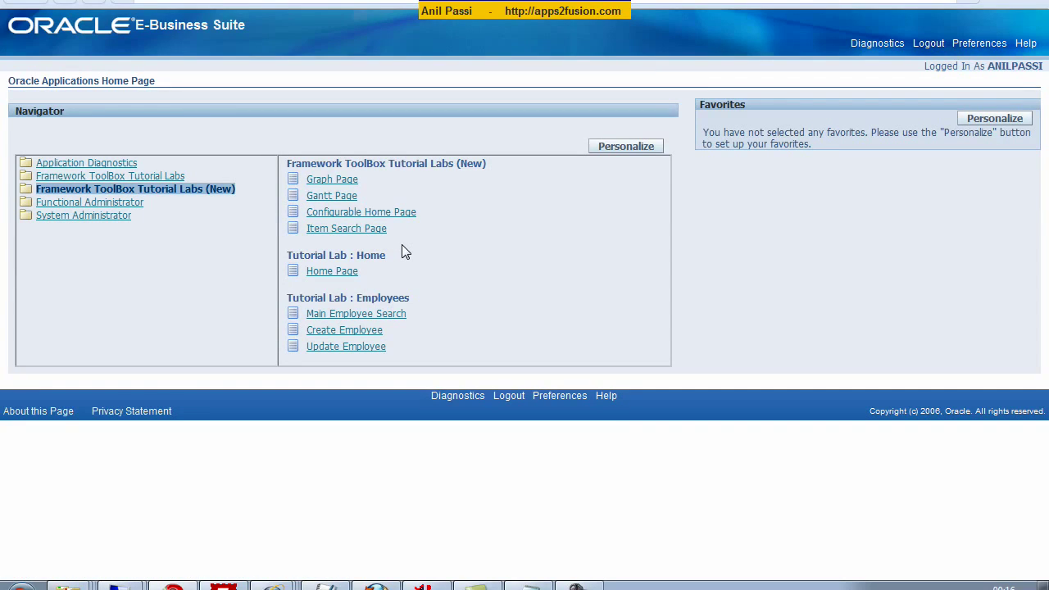
- Find employee number 2 in Main Employee Search and open that employee's record for updating
{"action": "left_click", "coordinate": [383, 318]}
{"action": "left_click", "coordinate": [199, 157]}
{"action": "left_click", "coordinate": [157, 170]}
{"action": "type", "text": "2"}
{"action": "left_click", "coordinate": [235, 197]}
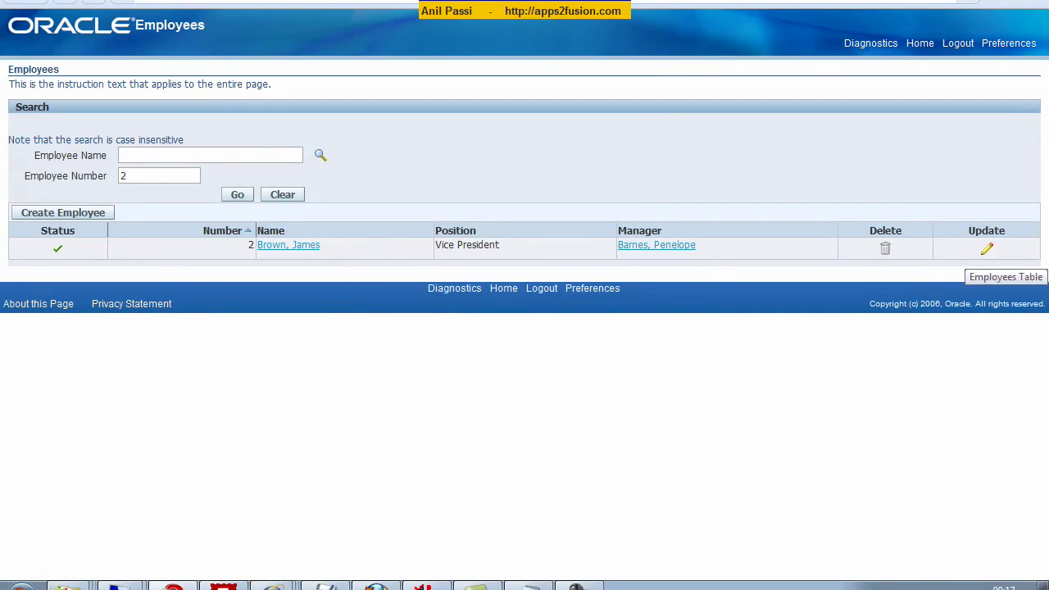
{"action": "left_click", "coordinate": [987, 247]}
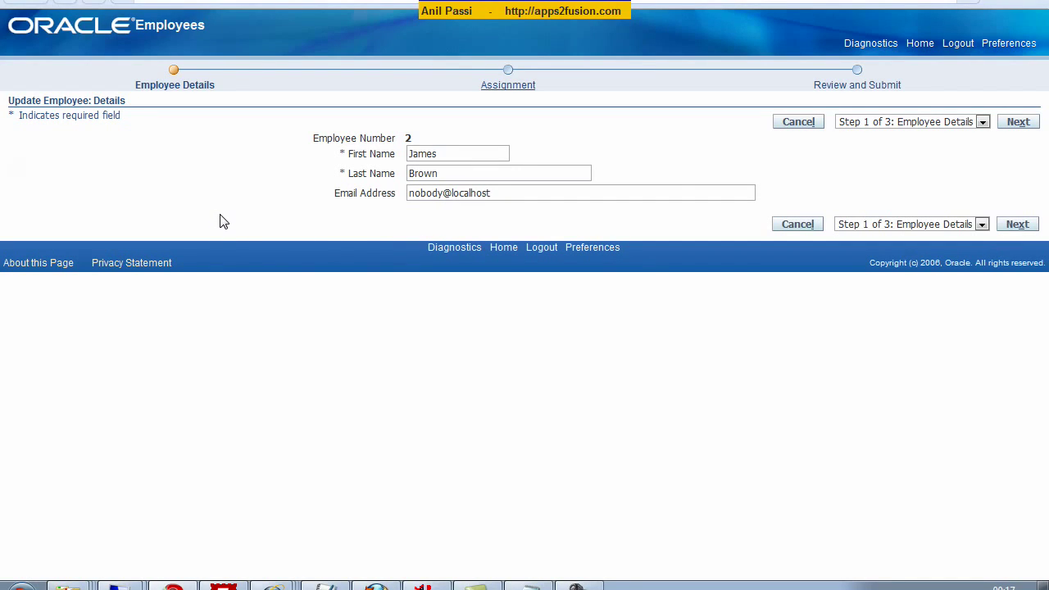
{"action": "left_click_drag", "start_coordinate": [284, 212], "coordinate": [461, 233]}
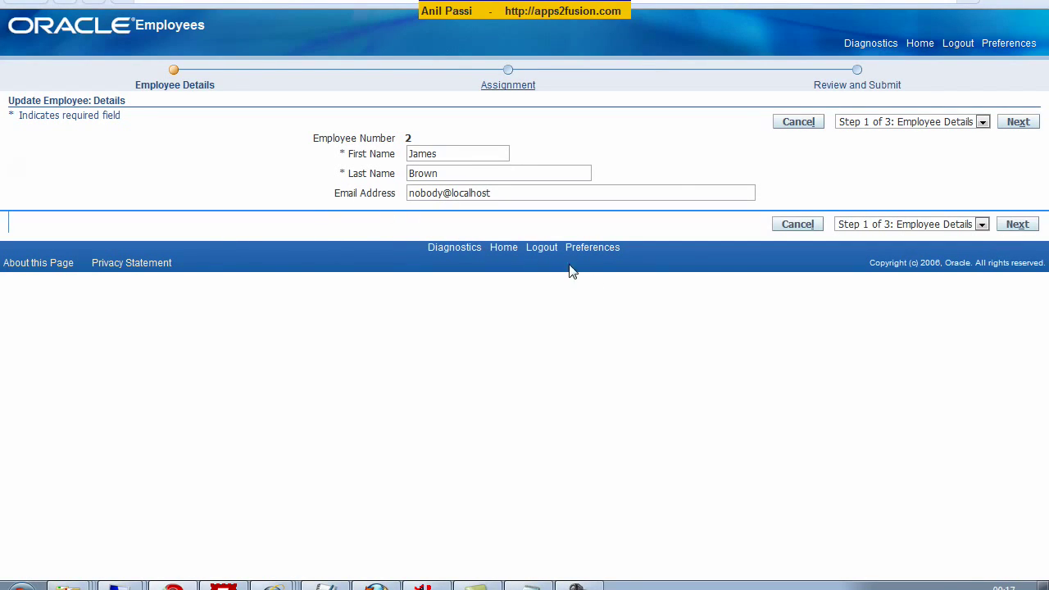
{"action": "left_click", "coordinate": [440, 224]}
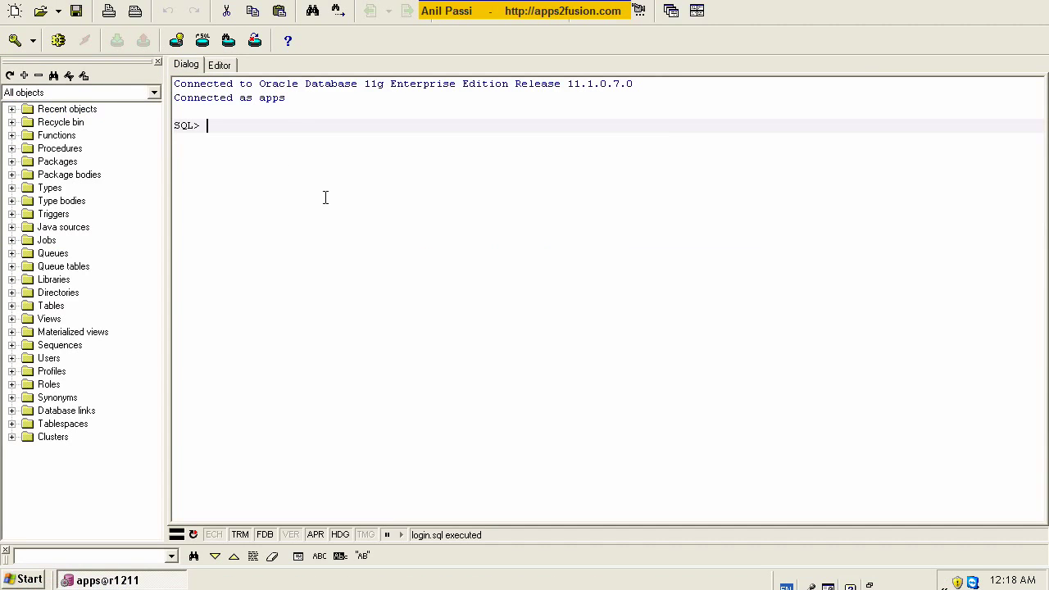
- Switch to the SQL client connected as apps and describe the fnd_attached_documents table, viewing its columns from the beginning
{"action": "type", "text": "desc fnd_d"}
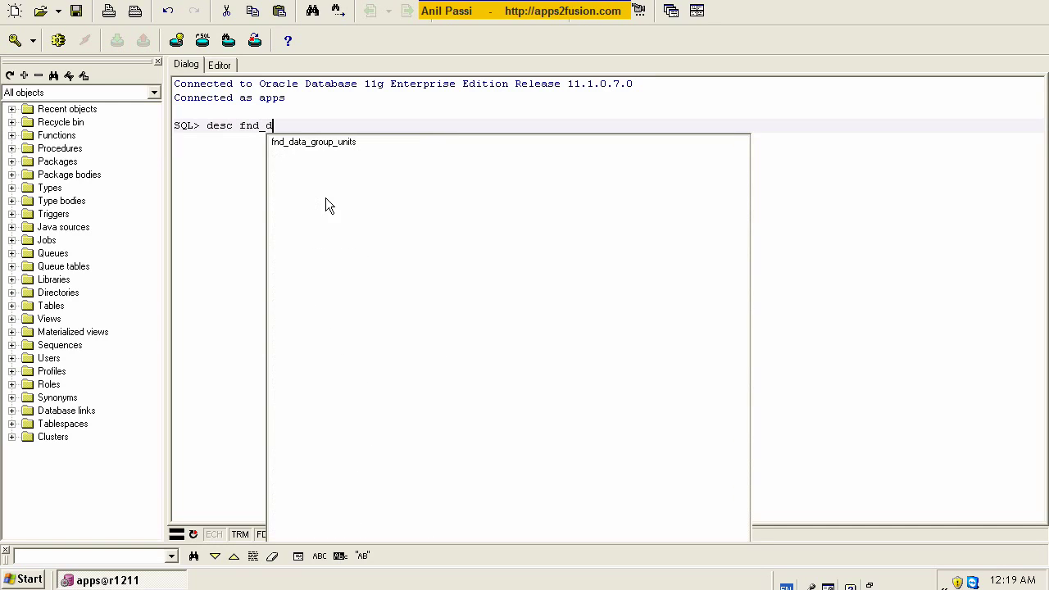
{"action": "key", "text": "BackSpace"}
{"action": "type", "text": "attach"}
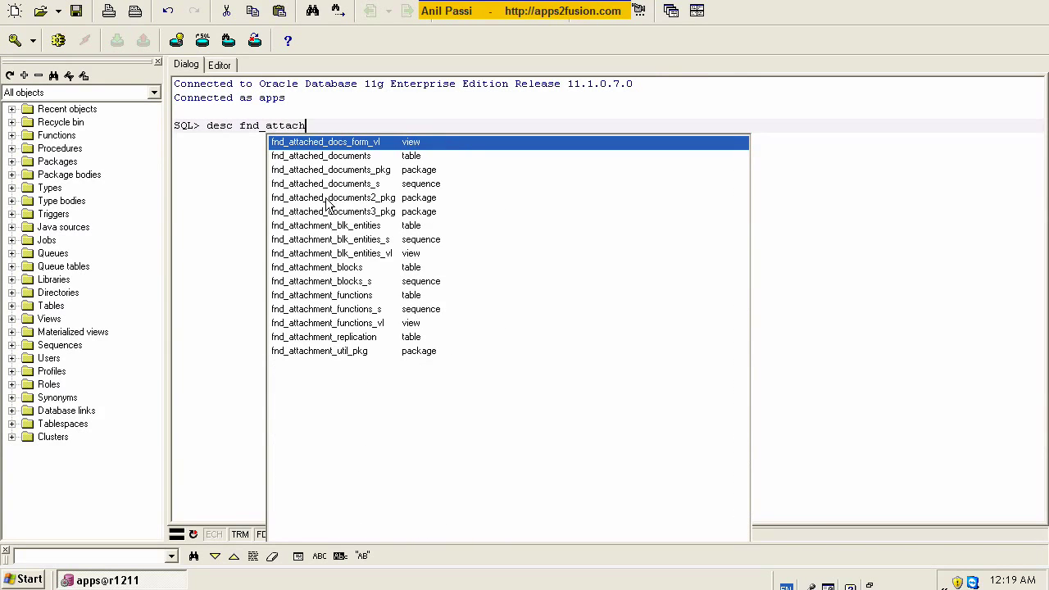
{"action": "type", "text": "ed_"}
{"action": "key", "text": "Down"}
{"action": "key", "text": "Return"}
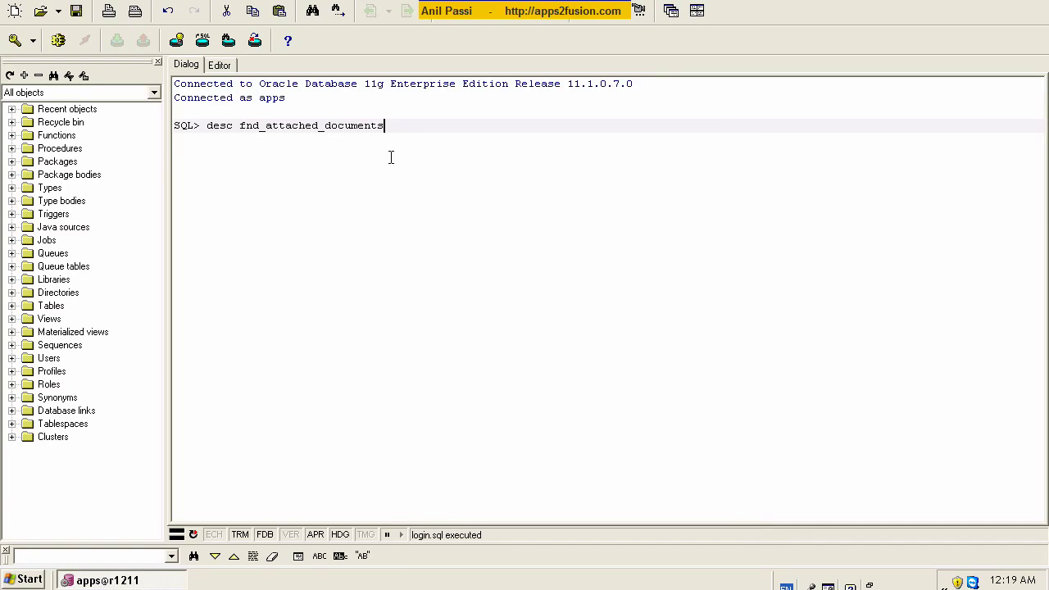
{"action": "key", "text": "Return"}
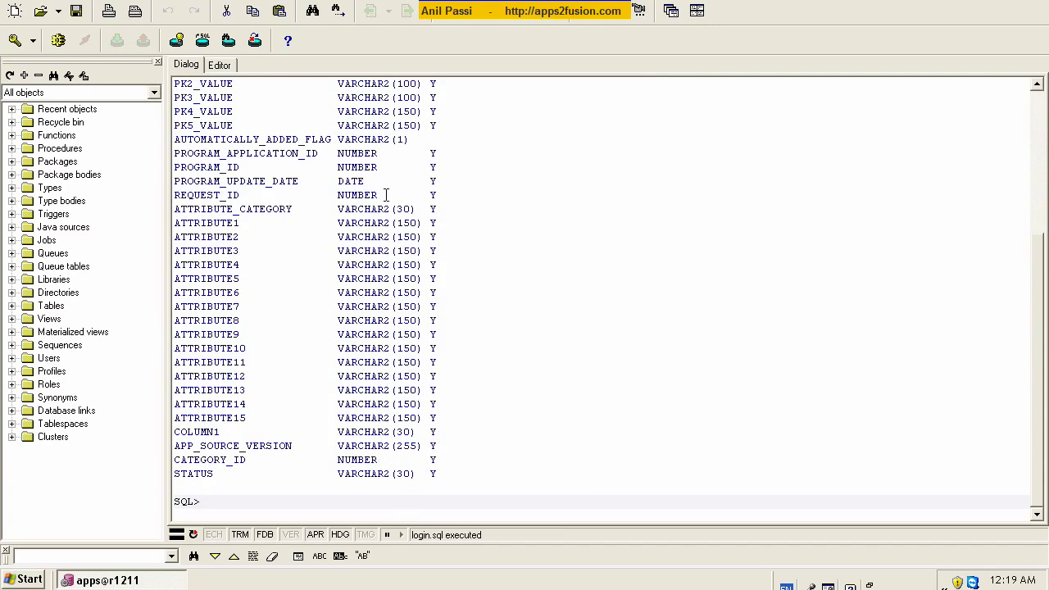
{"action": "scroll", "coordinate": [524, 247], "scroll_direction": "up", "scroll_amount": 5}
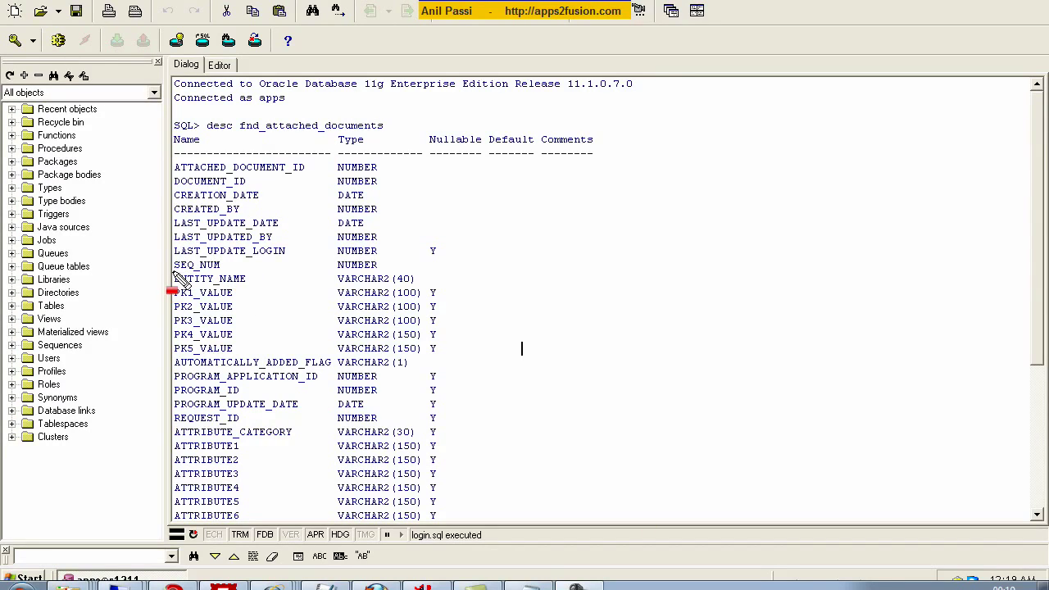
{"action": "left_click_drag", "start_coordinate": [173, 272], "coordinate": [425, 281]}
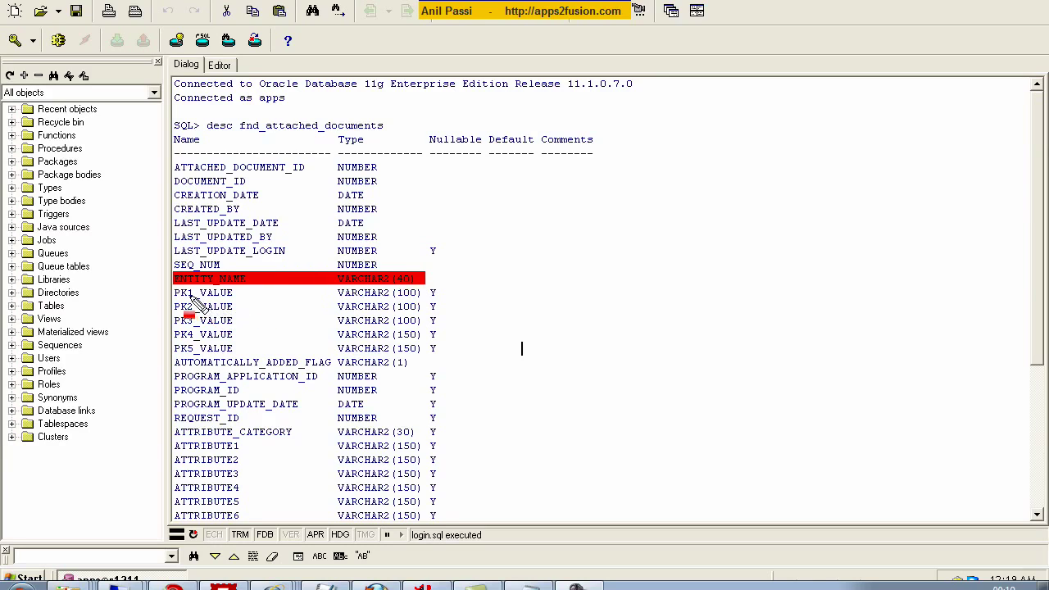
{"action": "left_click_drag", "start_coordinate": [174, 288], "coordinate": [257, 358]}
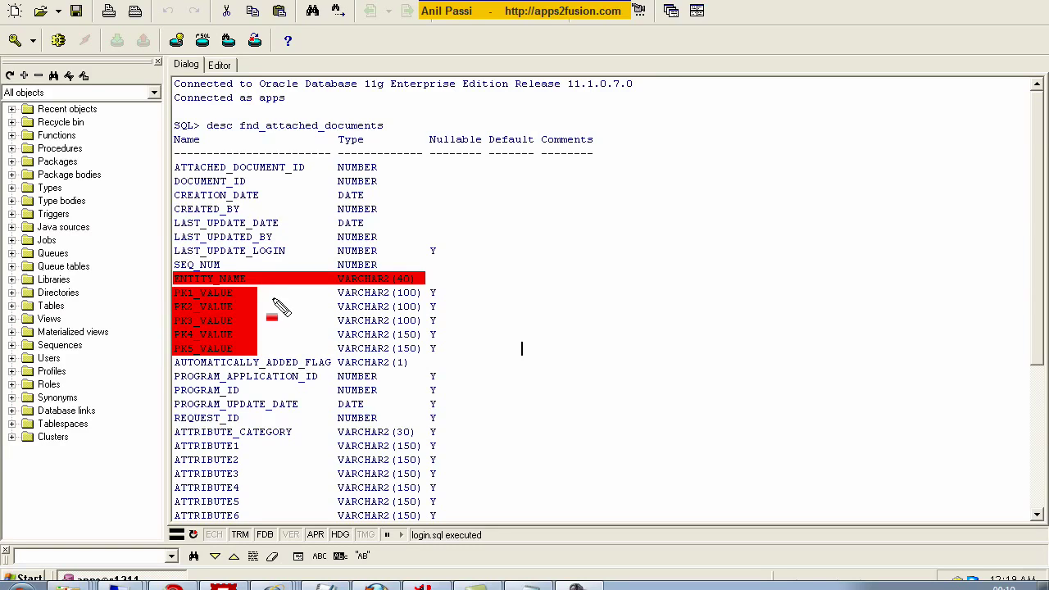
{"action": "mouse_move", "coordinate": [212, 295]}
{"action": "left_mouse_down"}
{"action": "mouse_move", "coordinate": [306, 297]}
{"action": "mouse_move", "coordinate": [309, 287]}
{"action": "left_mouse_up"}
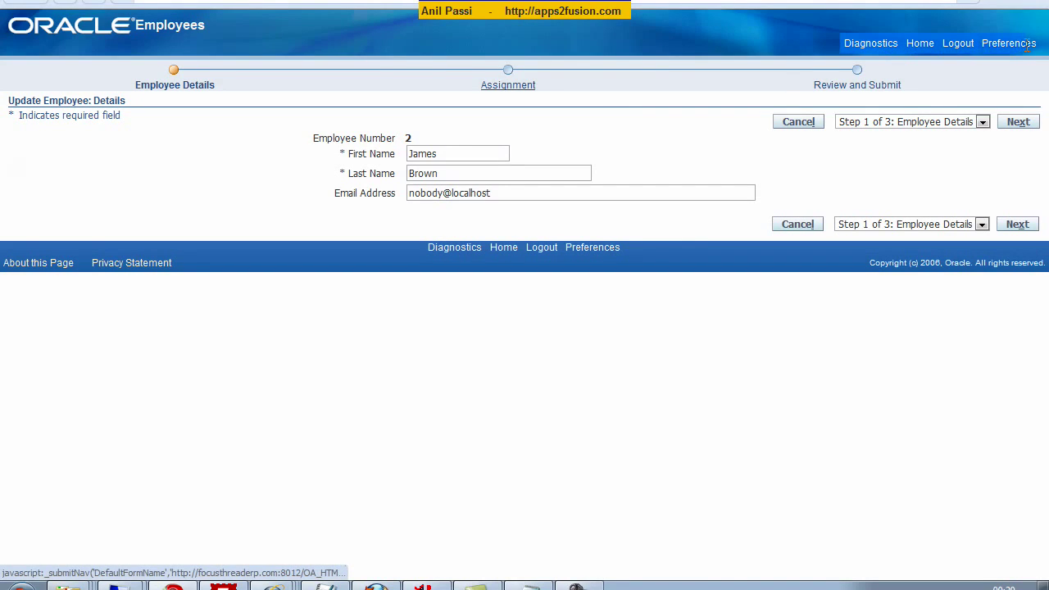
- Return to the E-Business Suite home page and open the Core Services profiles page of the Functional Administrator responsibility
{"action": "left_click", "coordinate": [922, 47]}
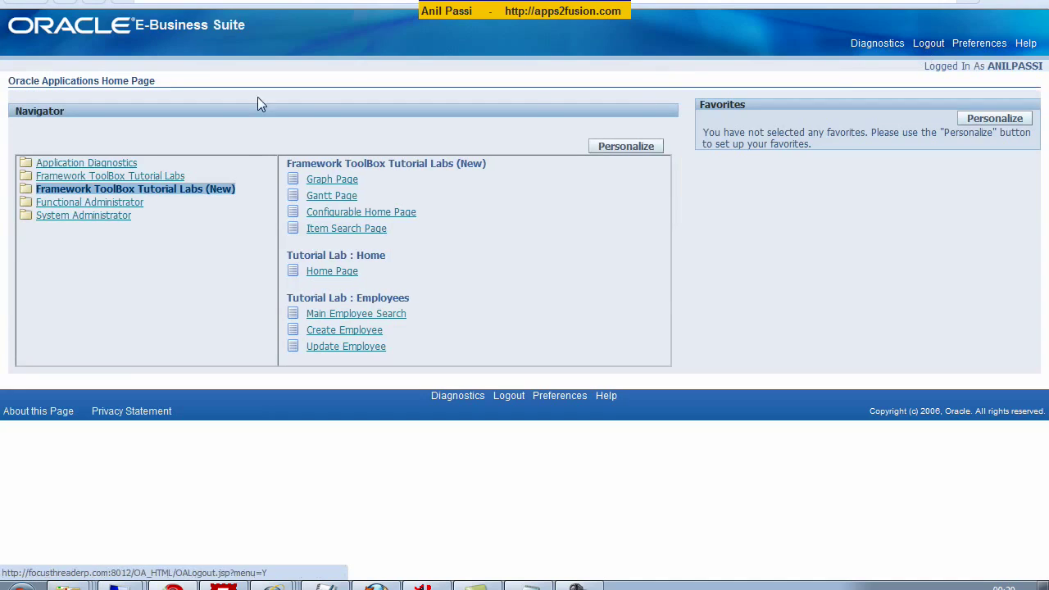
{"action": "left_click", "coordinate": [90, 204]}
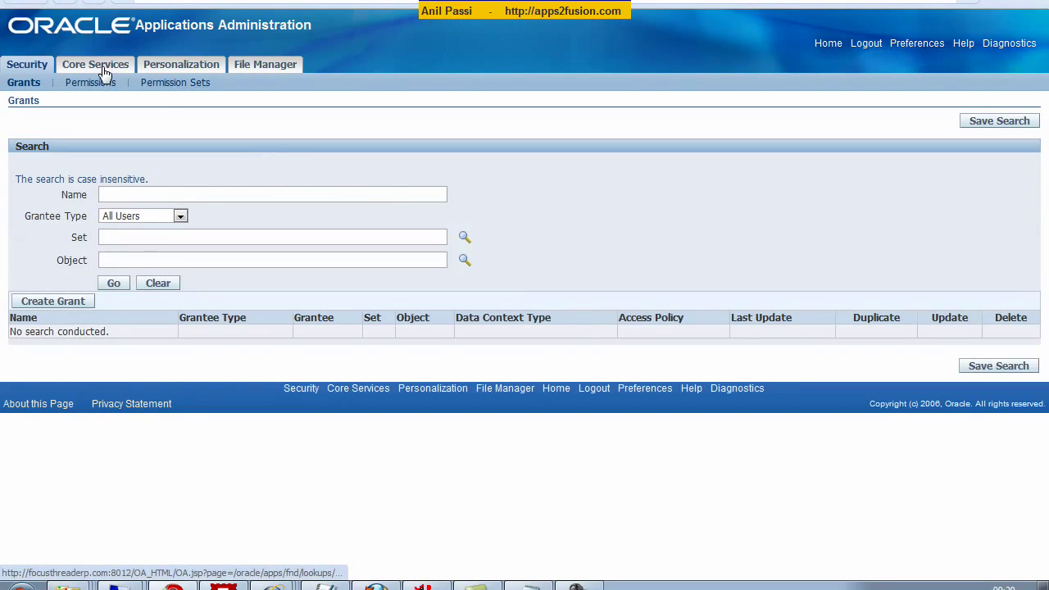
{"action": "left_click", "coordinate": [103, 72]}
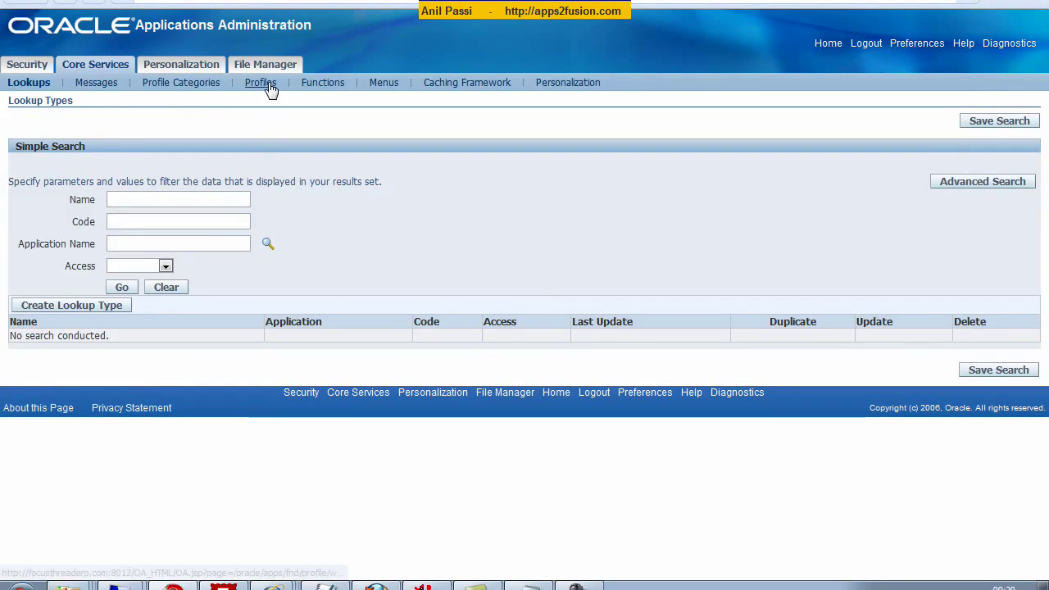
{"action": "left_click", "coordinate": [271, 85]}
- Search the profiles by the name Personalize%
{"action": "left_click", "coordinate": [173, 234]}
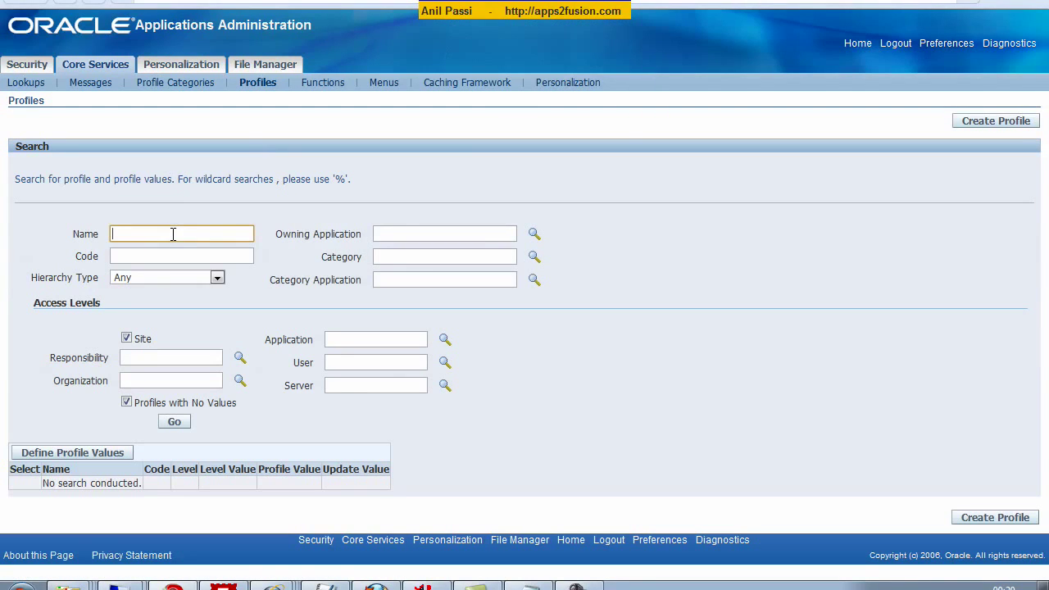
{"action": "type", "text": "Per"}
{"action": "key", "text": "Down"}
{"action": "key", "text": "Return"}
{"action": "left_click", "coordinate": [174, 422]}
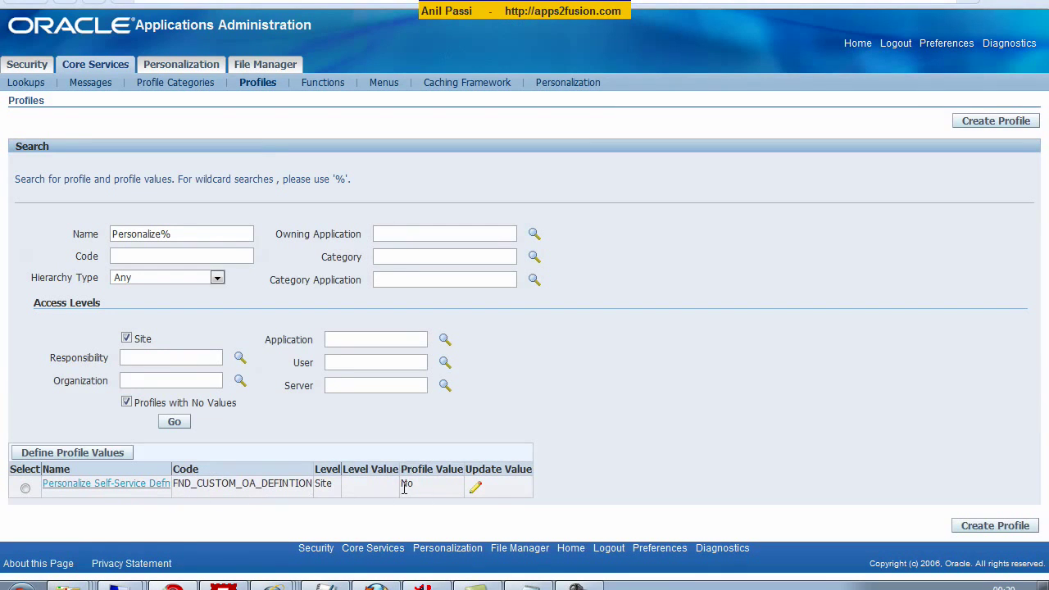
- Set the site value of the Personalize Self-Service Defn profile to Yes and save the update
{"action": "left_click", "coordinate": [476, 487]}
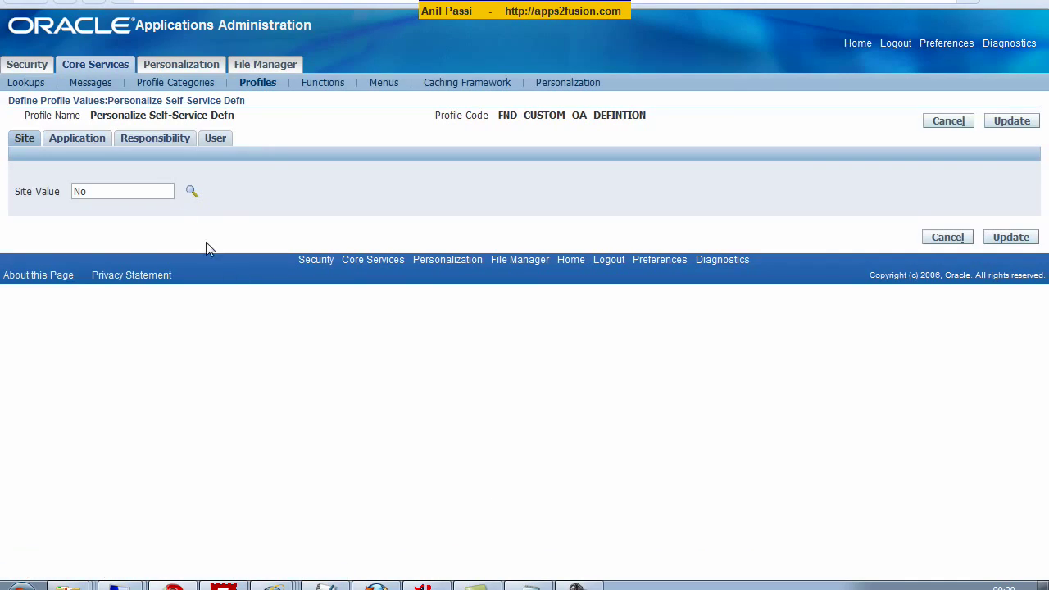
{"action": "left_click", "coordinate": [145, 190]}
{"action": "double_click", "coordinate": [145, 190]}
{"action": "key", "text": "BackSpace"}
{"action": "type", "text": "Yes"}
{"action": "key", "text": "Tab"}
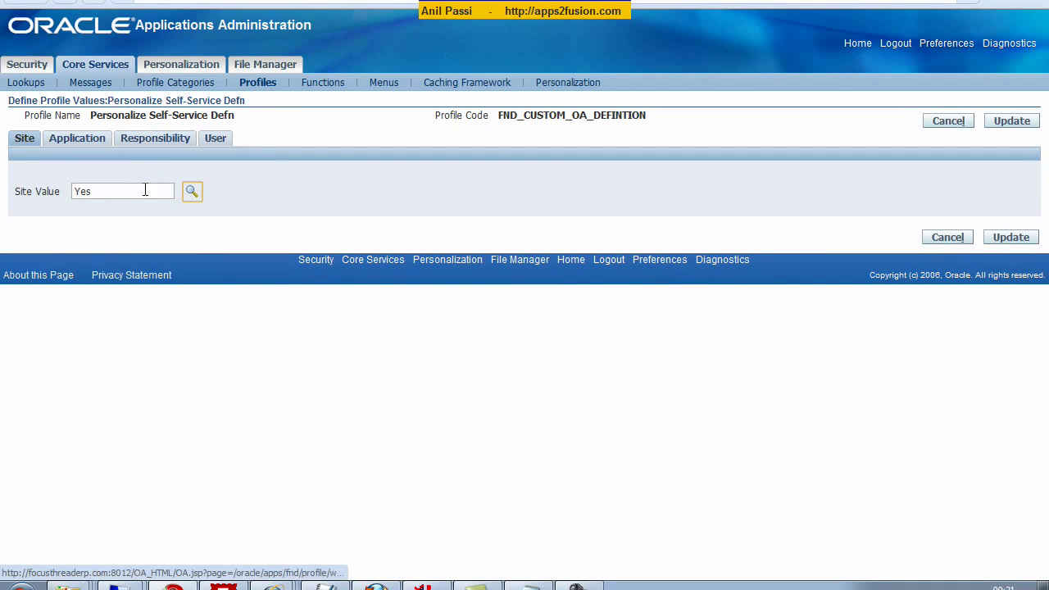
{"action": "left_click", "coordinate": [1019, 240]}
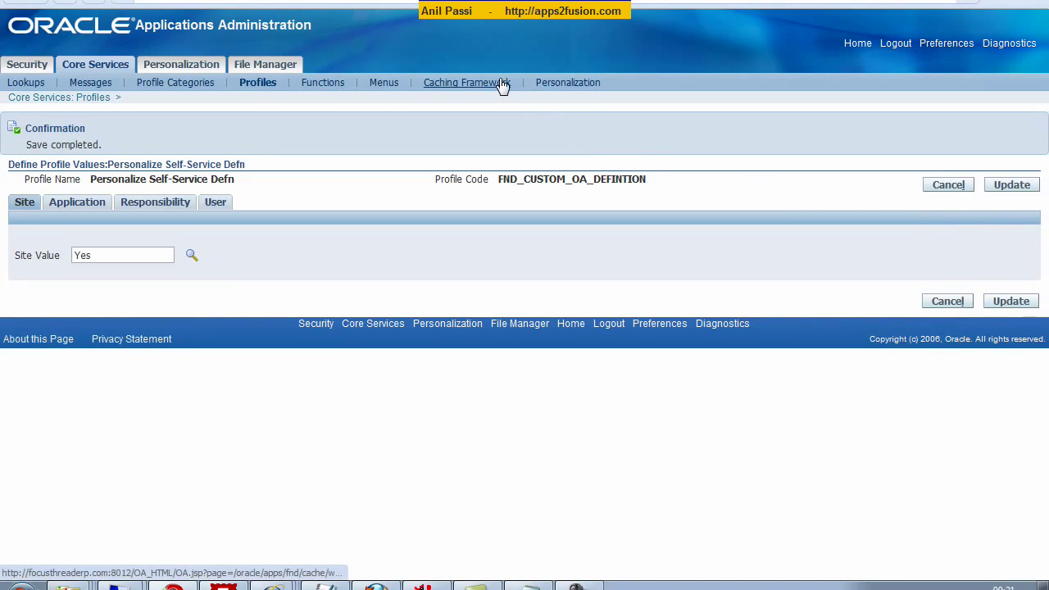
- Clear all caches across the mid-tiers in the Caching Framework's global configuration
{"action": "left_click", "coordinate": [502, 87]}
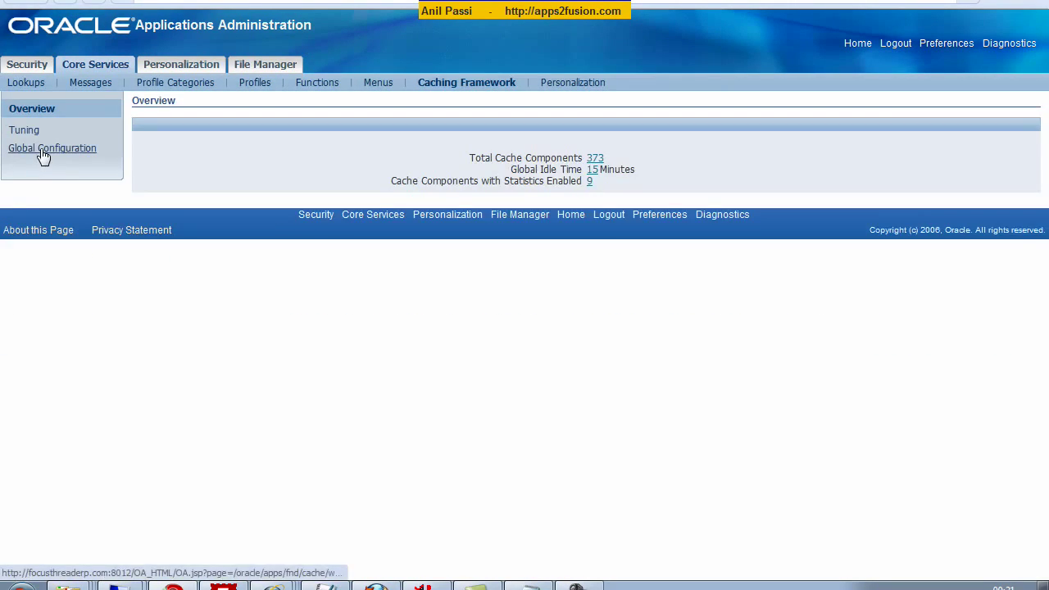
{"action": "left_click", "coordinate": [44, 150]}
{"action": "left_click", "coordinate": [997, 308]}
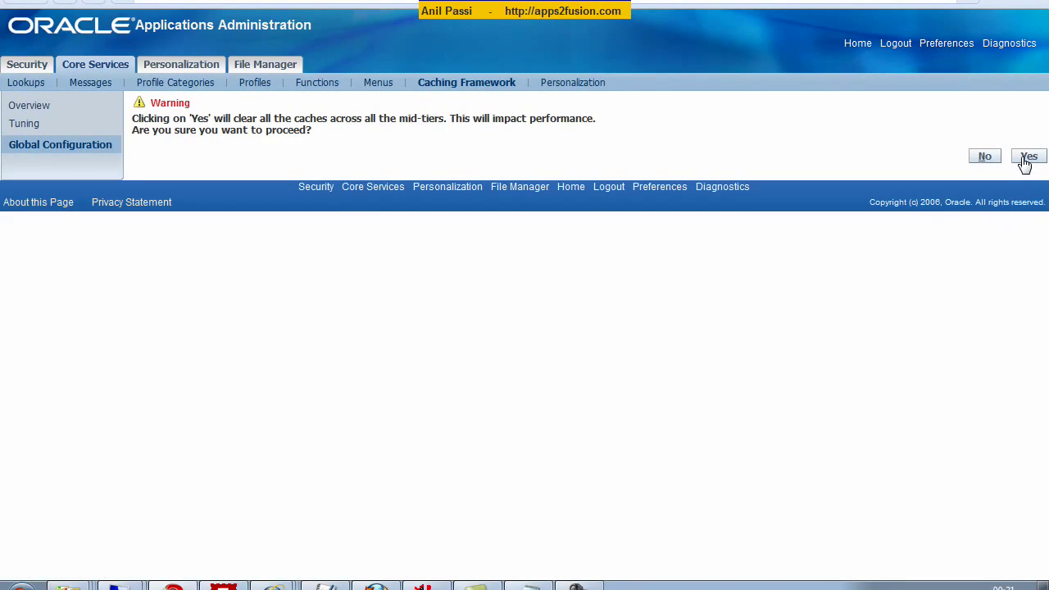
{"action": "left_click", "coordinate": [1024, 163]}
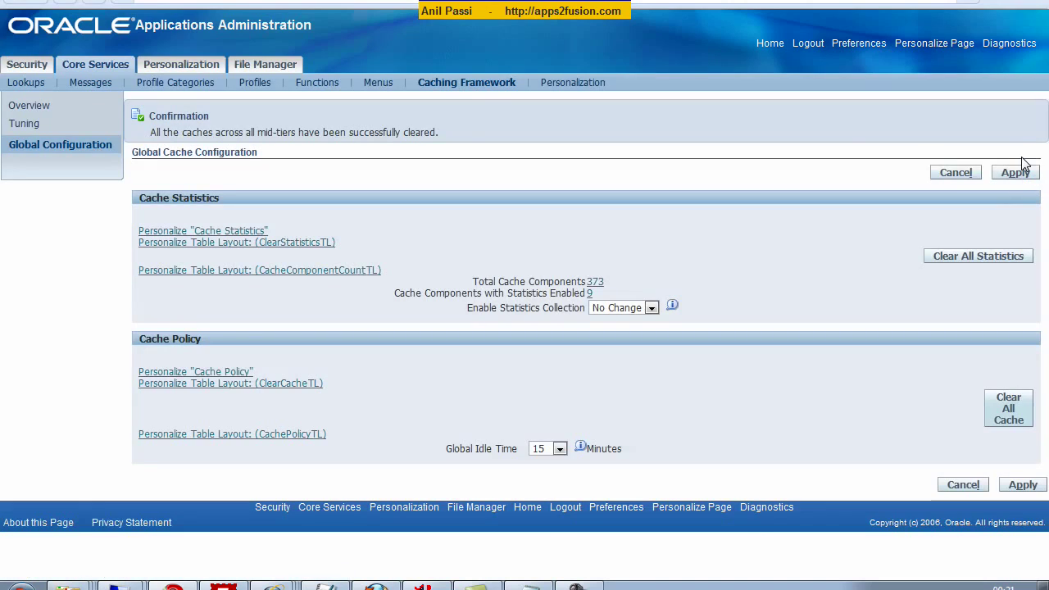
- Return to Main Employee Search in Framework ToolBox Tutorial Labs (New) and search for employee number 2
{"action": "left_click", "coordinate": [777, 47]}
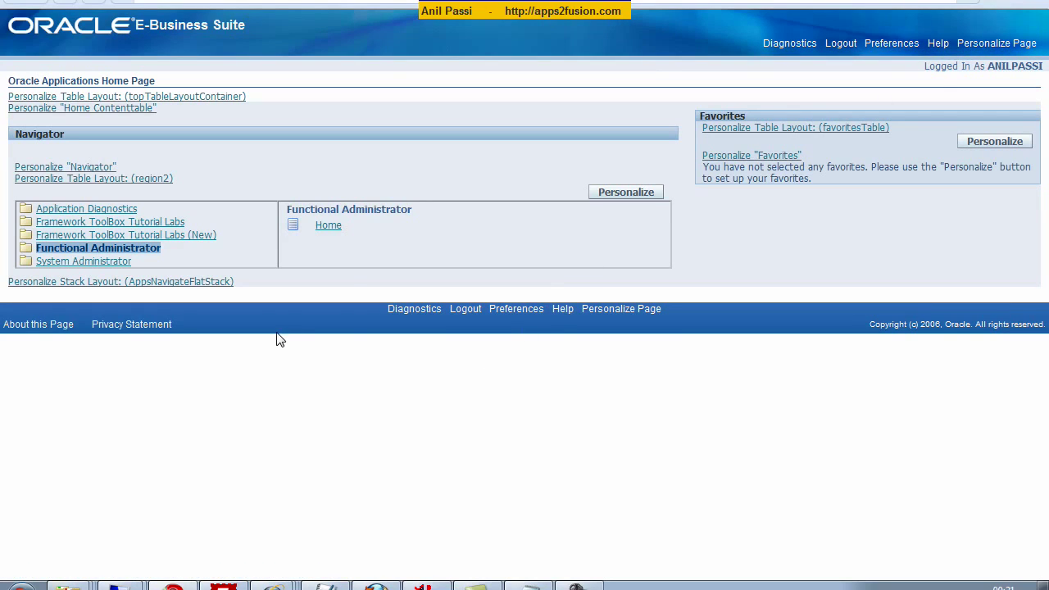
{"action": "left_click", "coordinate": [92, 246]}
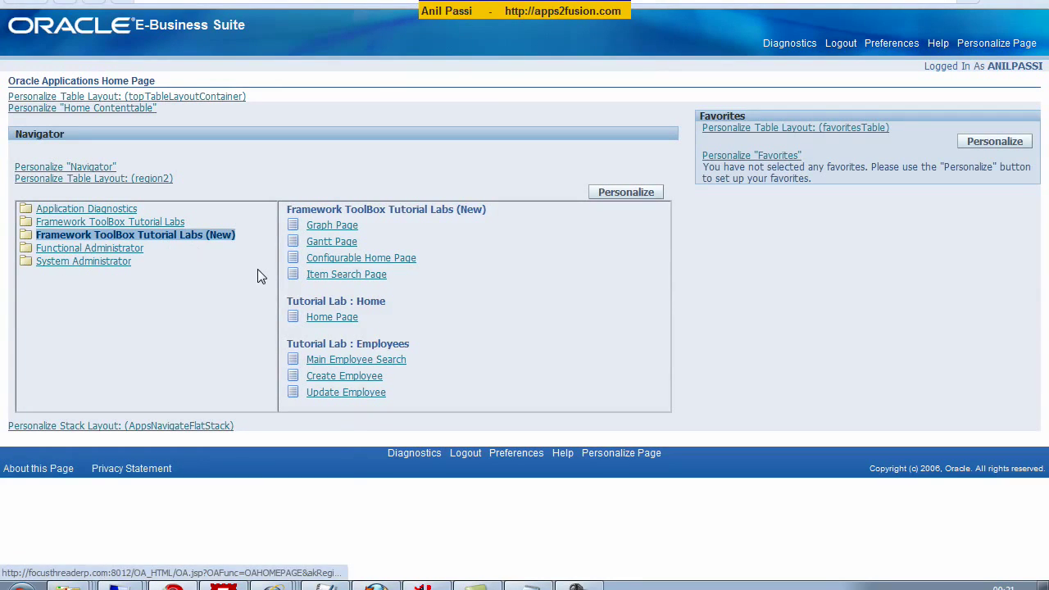
{"action": "left_click", "coordinate": [357, 360]}
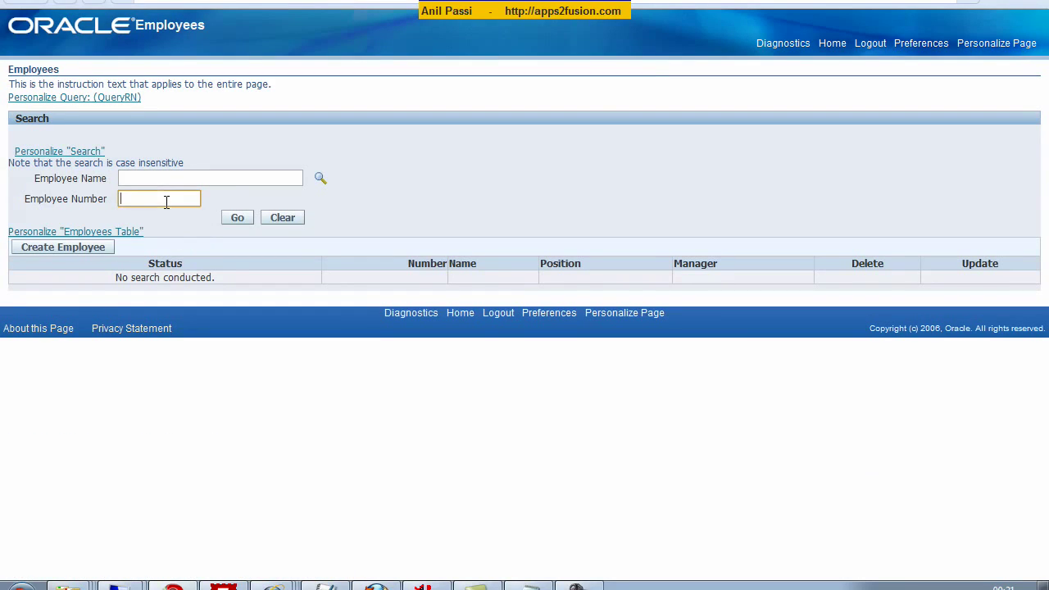
{"action": "type", "text": "2"}
{"action": "left_click", "coordinate": [235, 221]}
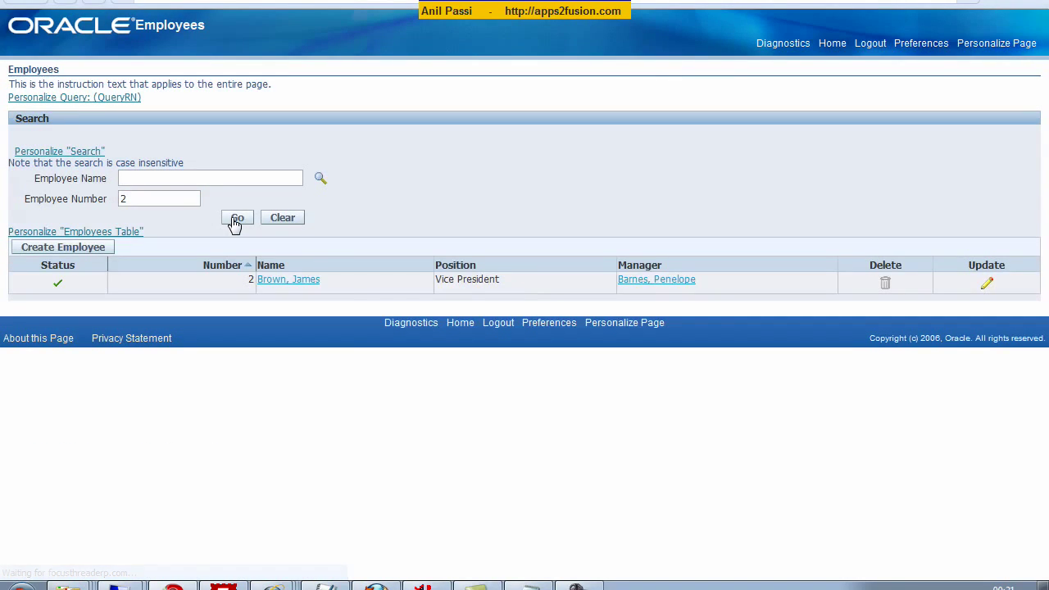